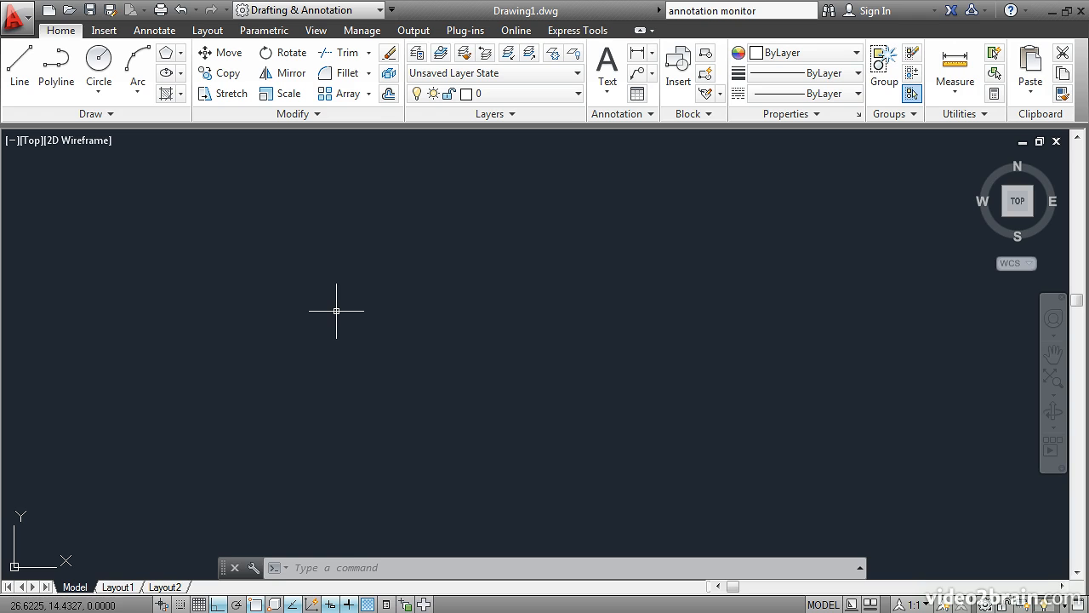
Step: Turn off lineweight display, object snap tracking, object snap and Ortho mode
{"action": "left_click", "coordinate": [349, 605]}
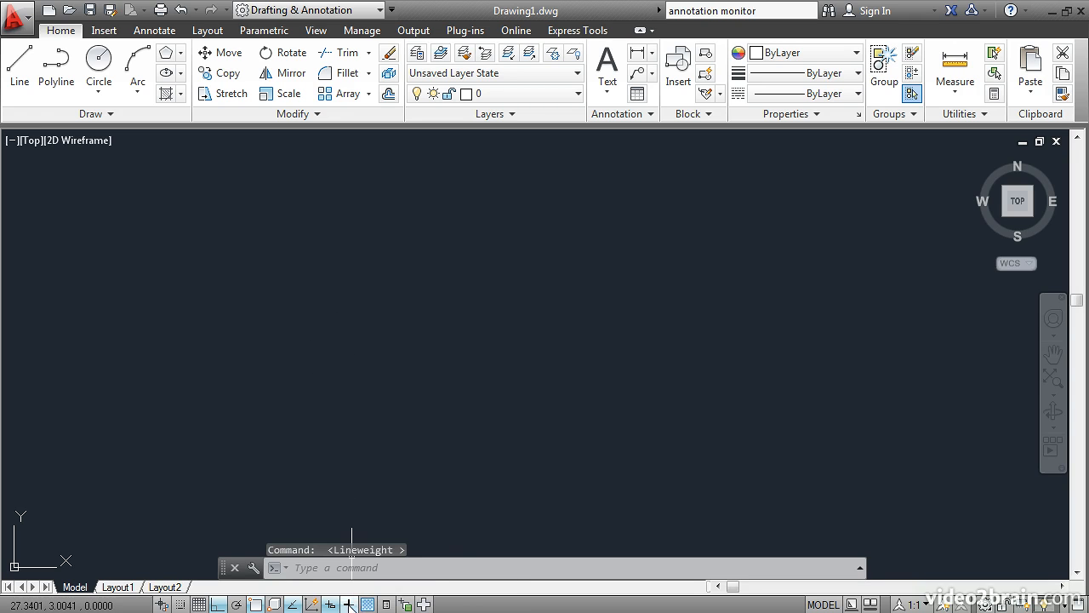
{"action": "left_click", "coordinate": [292, 605]}
{"action": "left_click", "coordinate": [256, 604]}
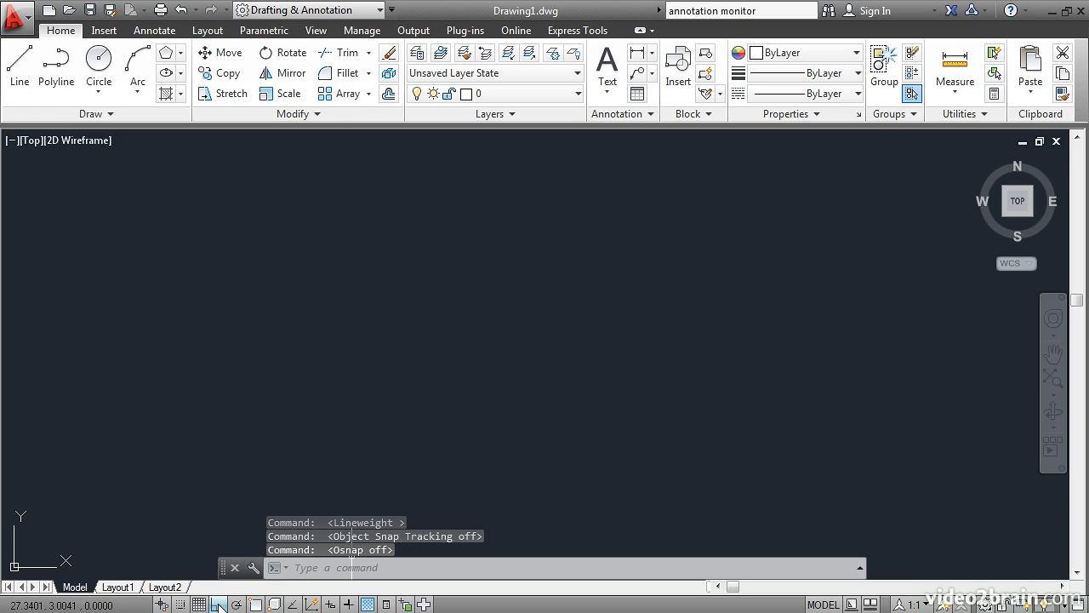
{"action": "left_click", "coordinate": [220, 604]}
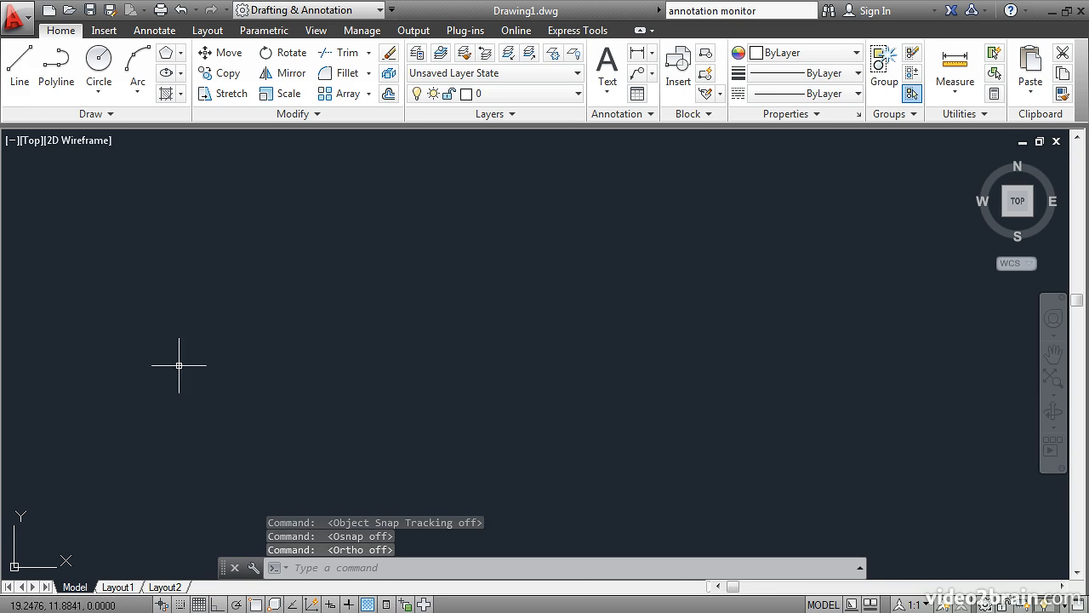
Step: Draw a freehand zigzag chain of lines, undo its last segment, and close the outline back to its start point
{"action": "left_click", "coordinate": [20, 75]}
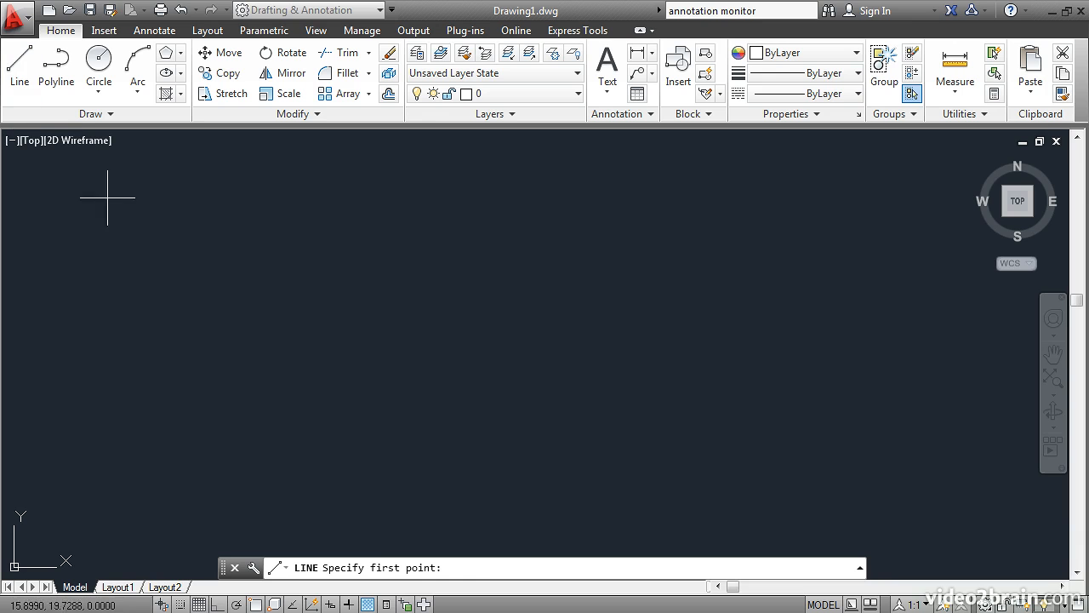
{"action": "left_click", "coordinate": [132, 248]}
{"action": "left_click", "coordinate": [186, 318]}
{"action": "left_click", "coordinate": [274, 208]}
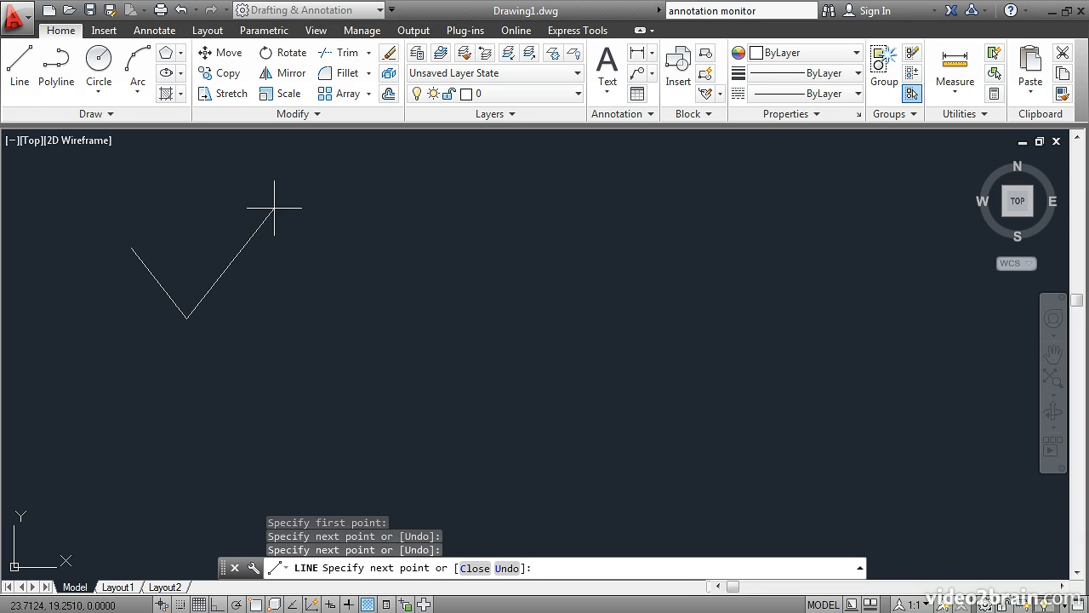
{"action": "left_click", "coordinate": [332, 282]}
{"action": "left_click", "coordinate": [439, 220]}
{"action": "left_click", "coordinate": [501, 344]}
{"action": "left_click", "coordinate": [368, 386]}
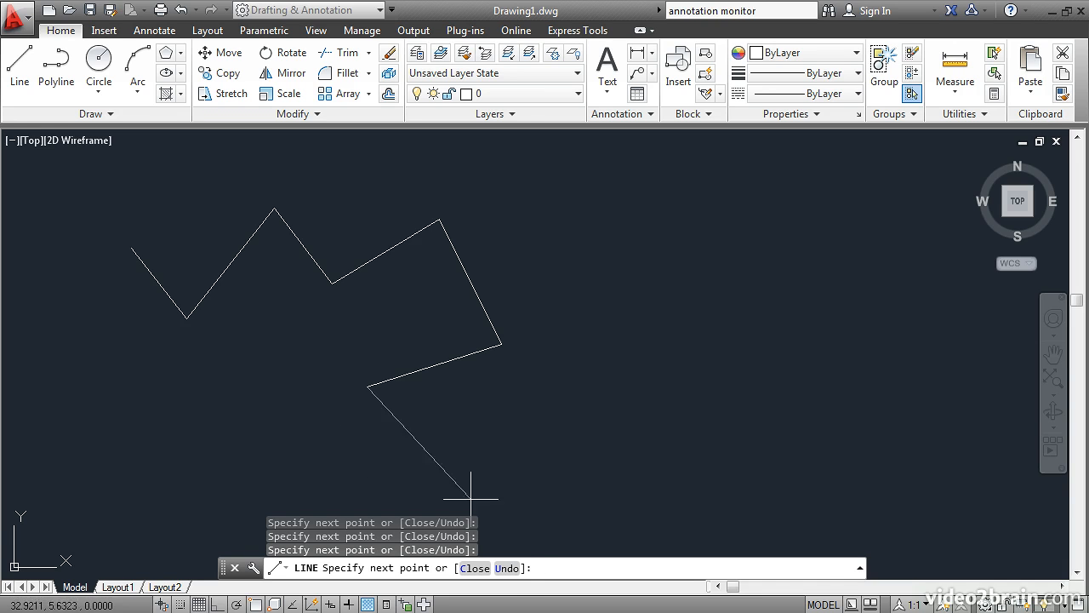
{"action": "left_click", "coordinate": [508, 568]}
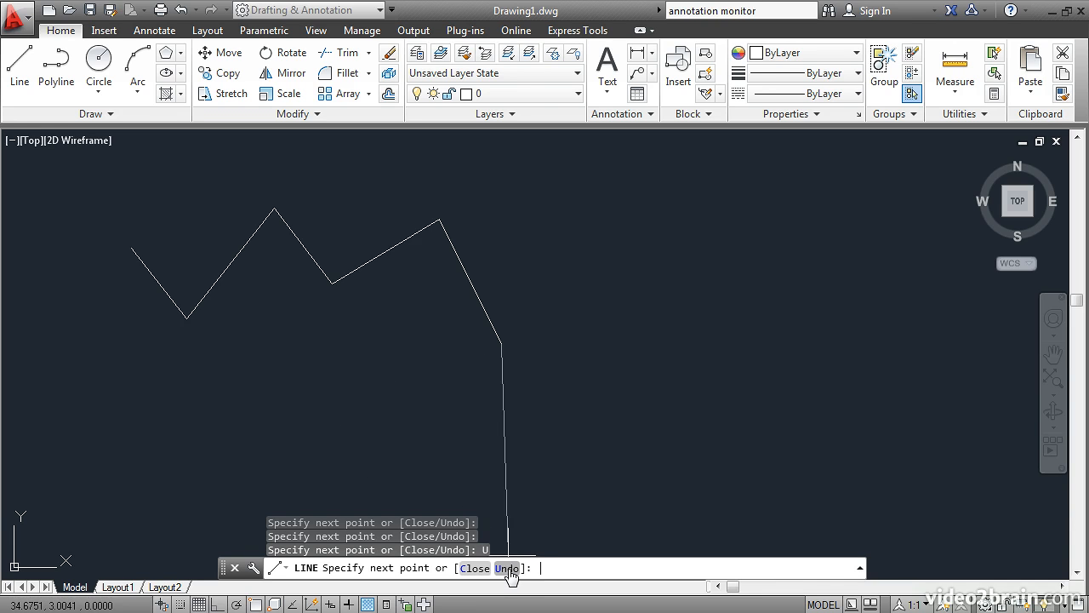
{"action": "left_click", "coordinate": [466, 568]}
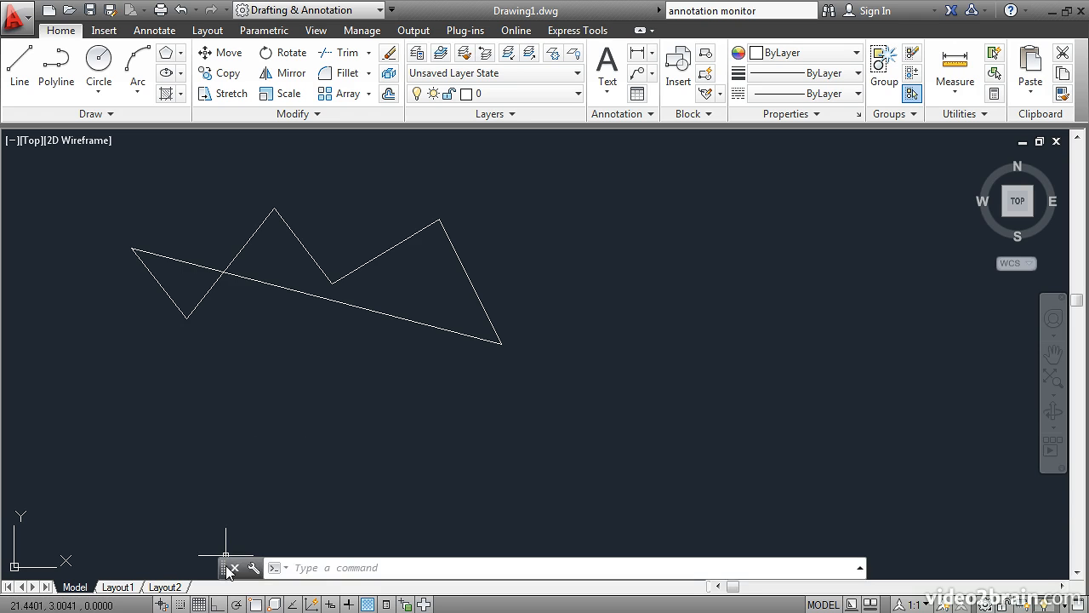
Step: With Ortho mode on, draw an open chain of seven horizontal and vertical line segments to the right of the zigzag
{"action": "left_click", "coordinate": [217, 604]}
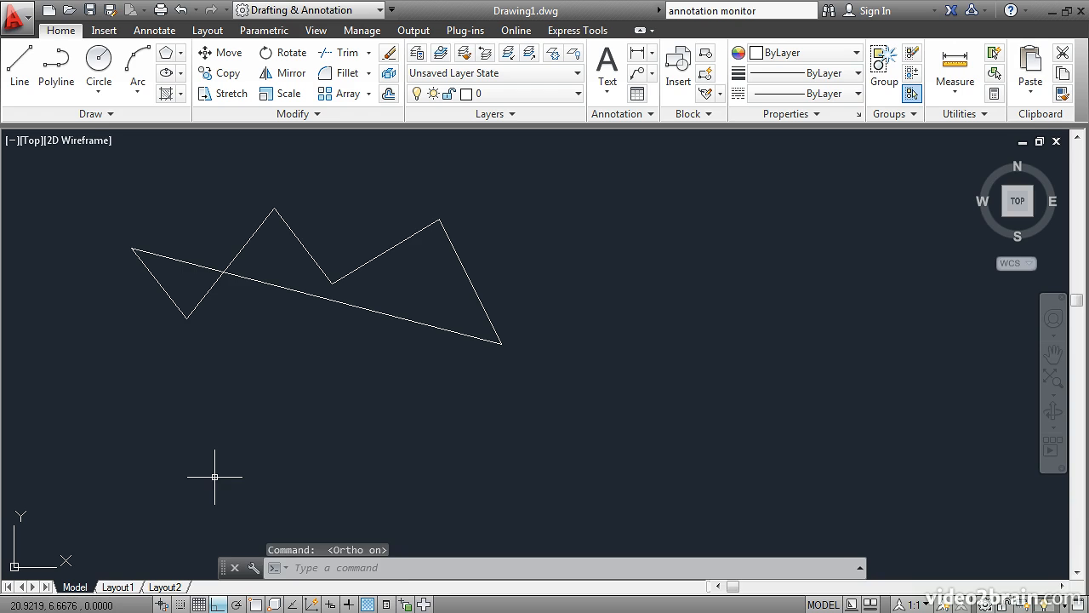
{"action": "type", "text": "l"}
{"action": "key", "text": "Return"}
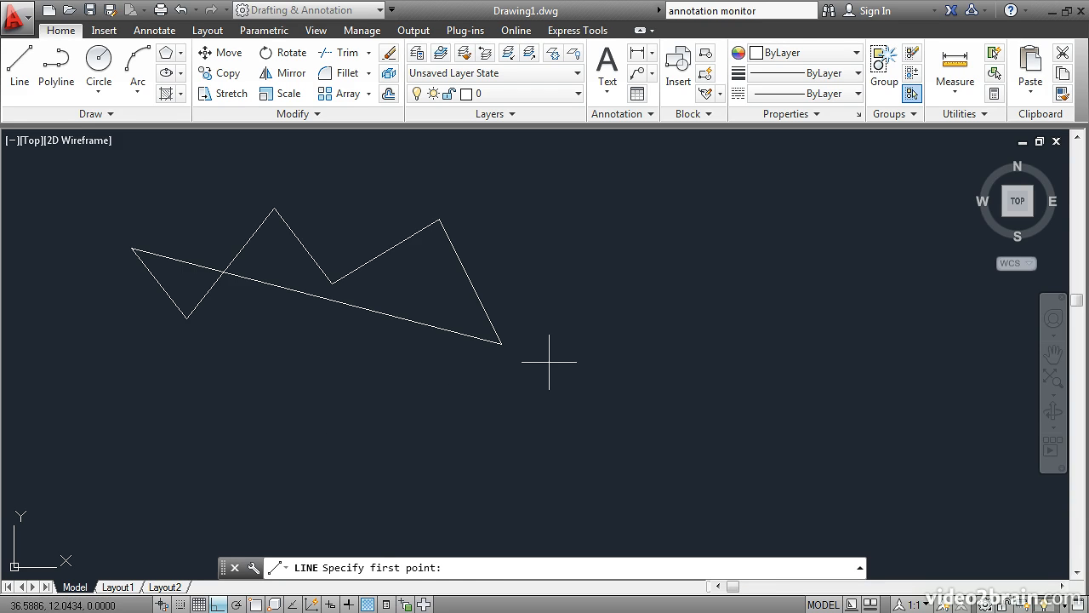
{"action": "left_click", "coordinate": [645, 343]}
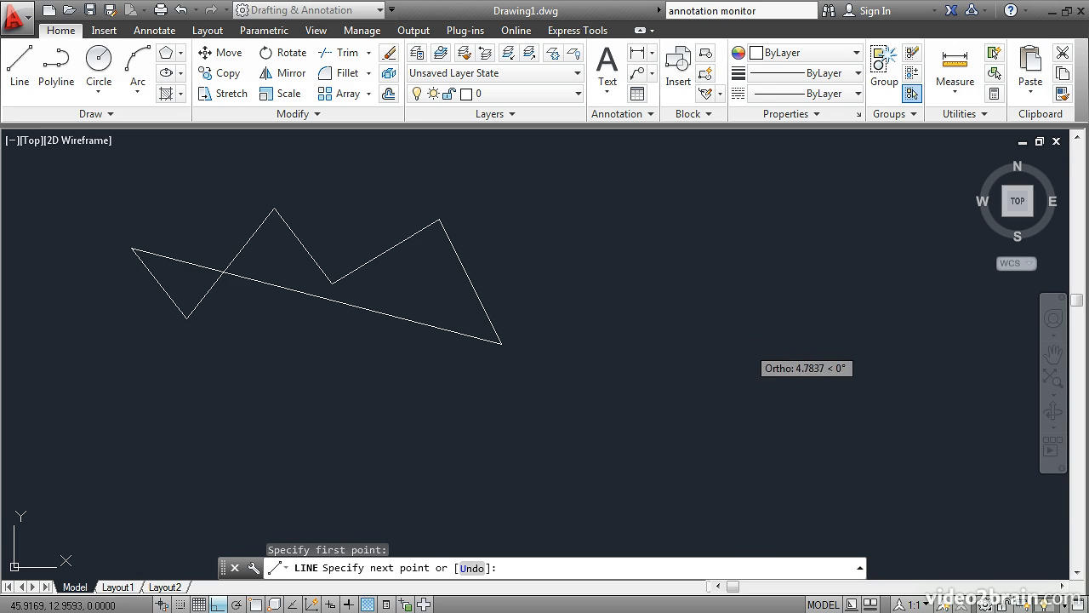
{"action": "left_click", "coordinate": [750, 343]}
{"action": "left_click", "coordinate": [749, 254]}
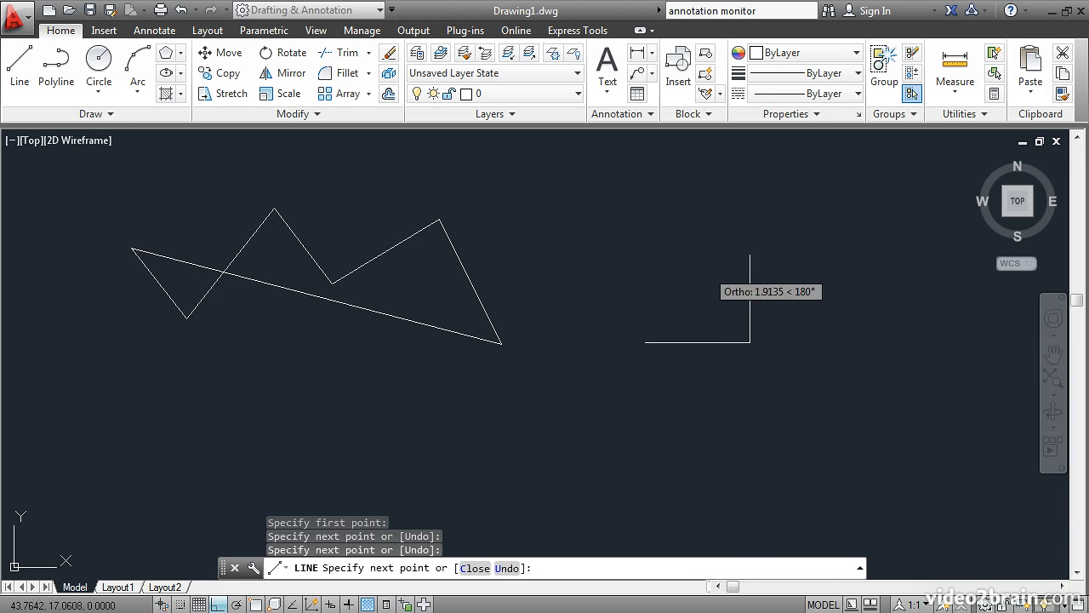
{"action": "left_click", "coordinate": [614, 269]}
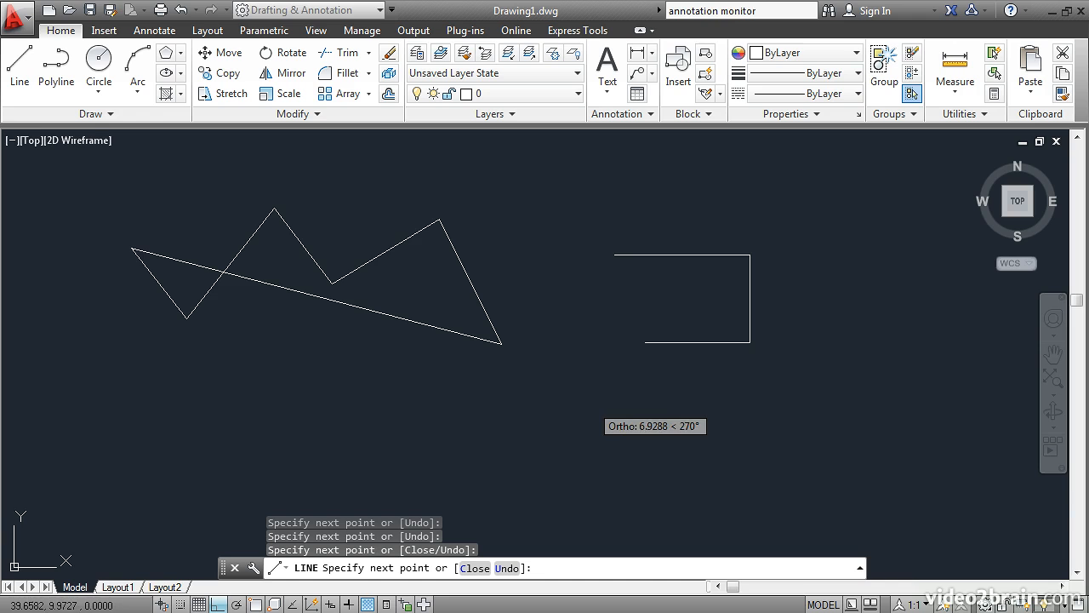
{"action": "left_click", "coordinate": [606, 417]}
{"action": "left_click", "coordinate": [708, 414]}
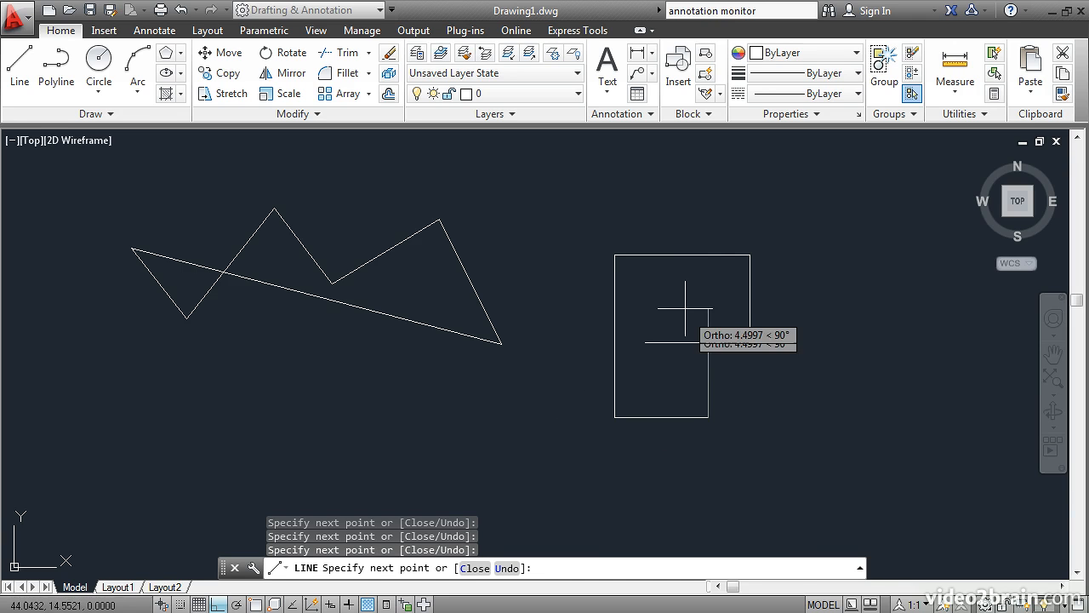
{"action": "left_click", "coordinate": [705, 215]}
{"action": "left_click", "coordinate": [797, 216]}
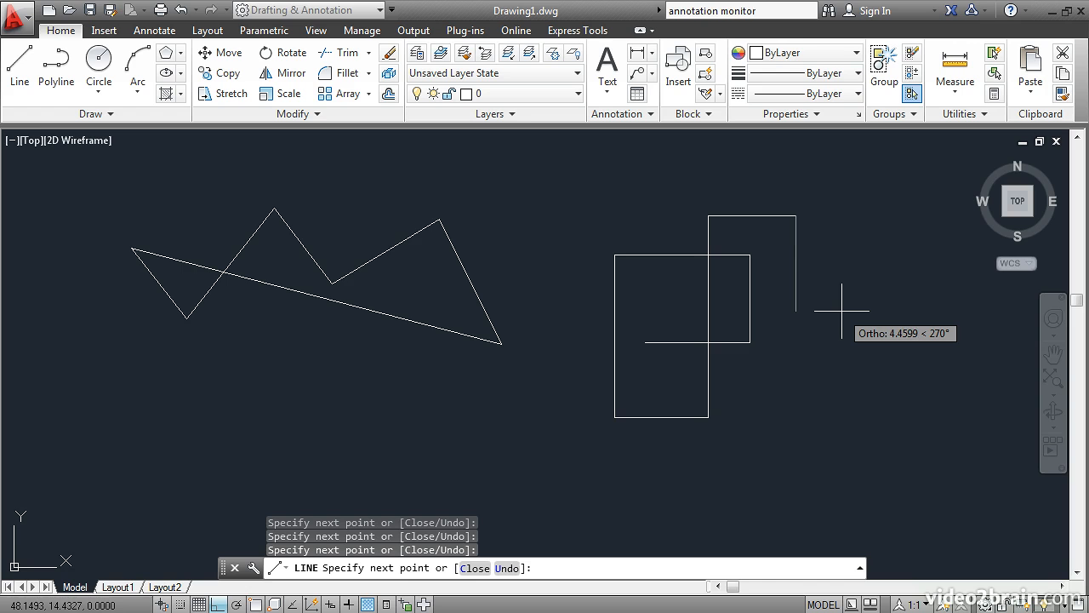
{"action": "key", "text": "Return"}
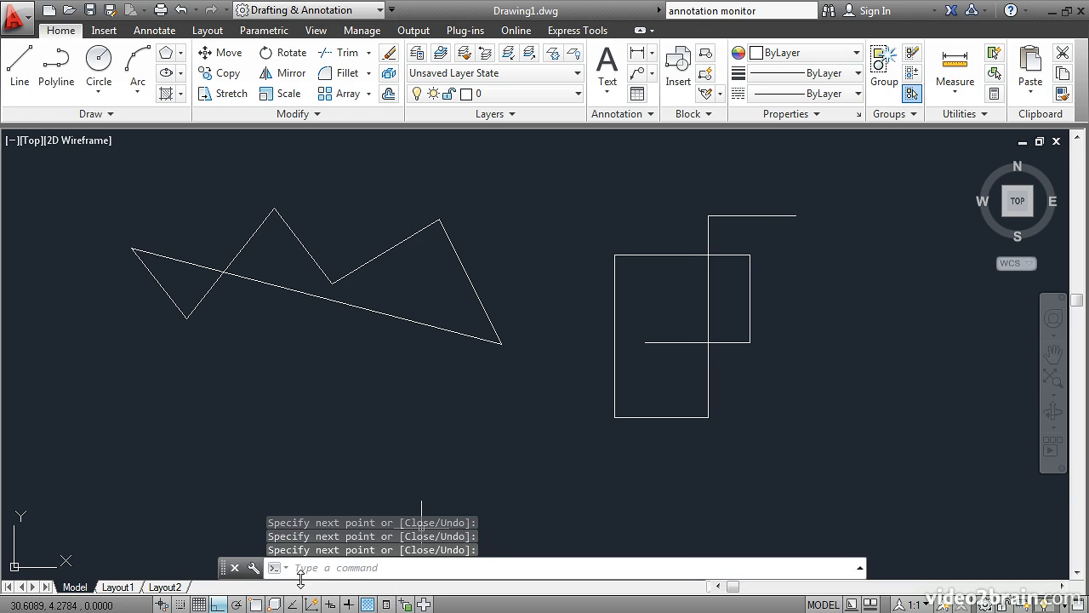
Step: Switch from Ortho mode to polar tracking and set the polar angle increment to 45 degrees
{"action": "left_click", "coordinate": [239, 605]}
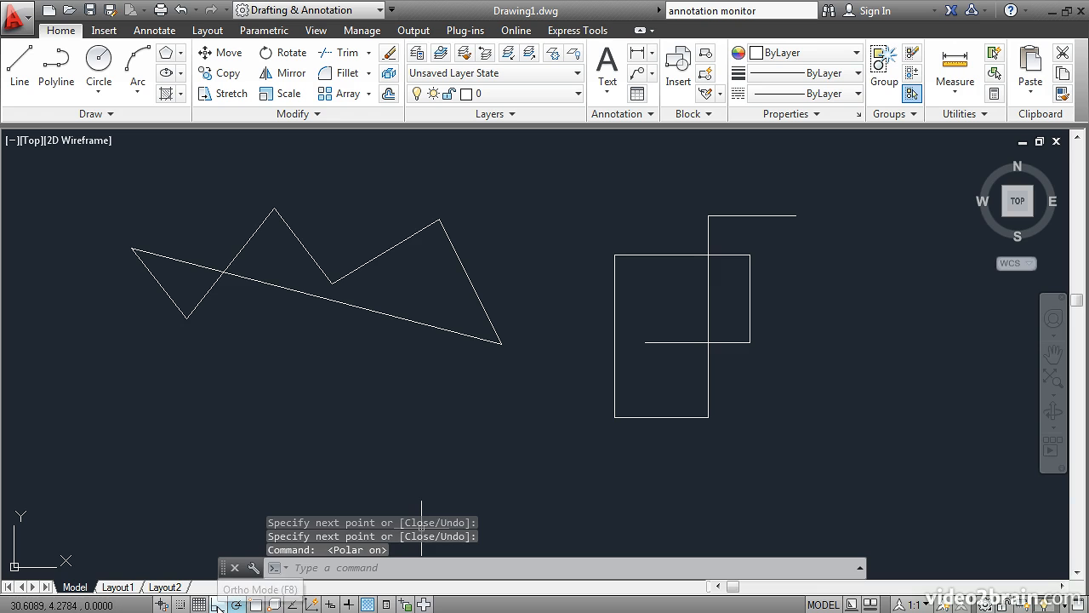
{"action": "left_click", "coordinate": [218, 605]}
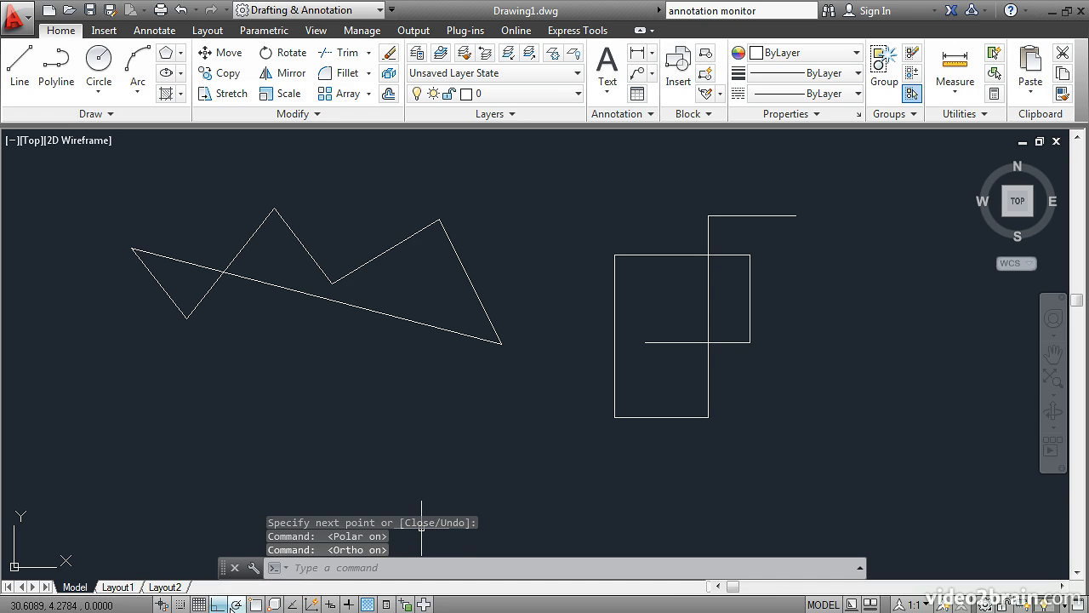
{"action": "left_click", "coordinate": [237, 605]}
{"action": "right_click", "coordinate": [238, 605]}
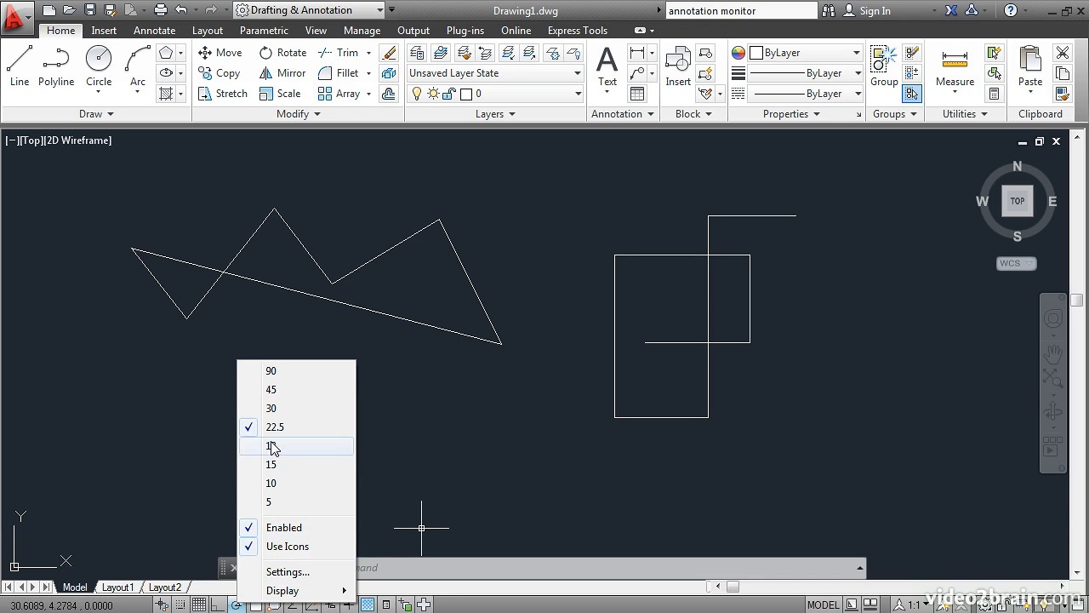
{"action": "left_click", "coordinate": [279, 391]}
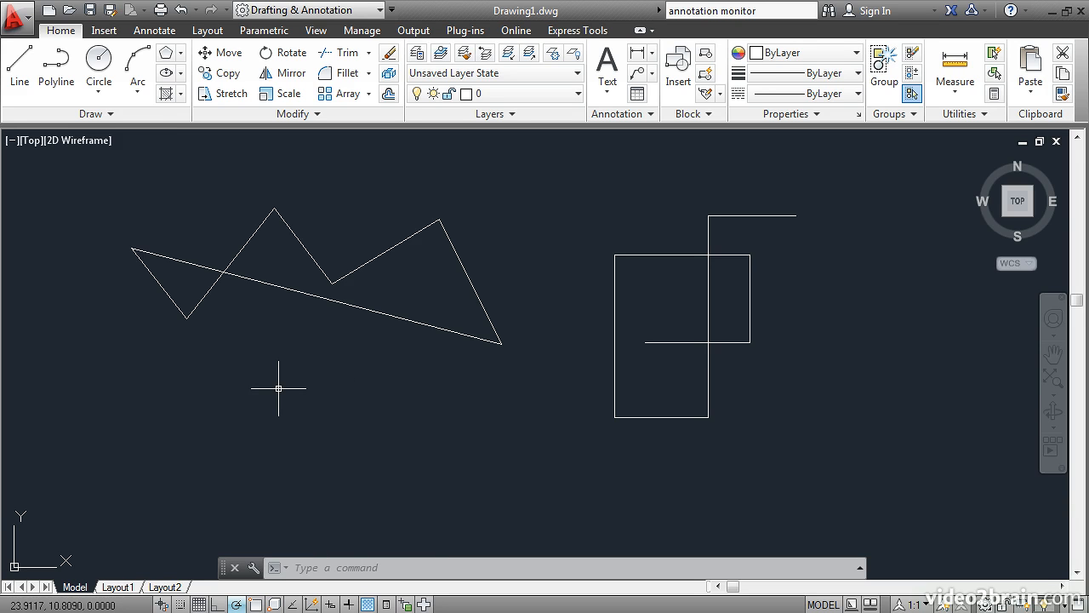
Step: Draw an open chain of eight line segments below the zigzag, snapping each direction to 45-degree polar angles
{"action": "type", "text": "l"}
{"action": "key", "text": "Return"}
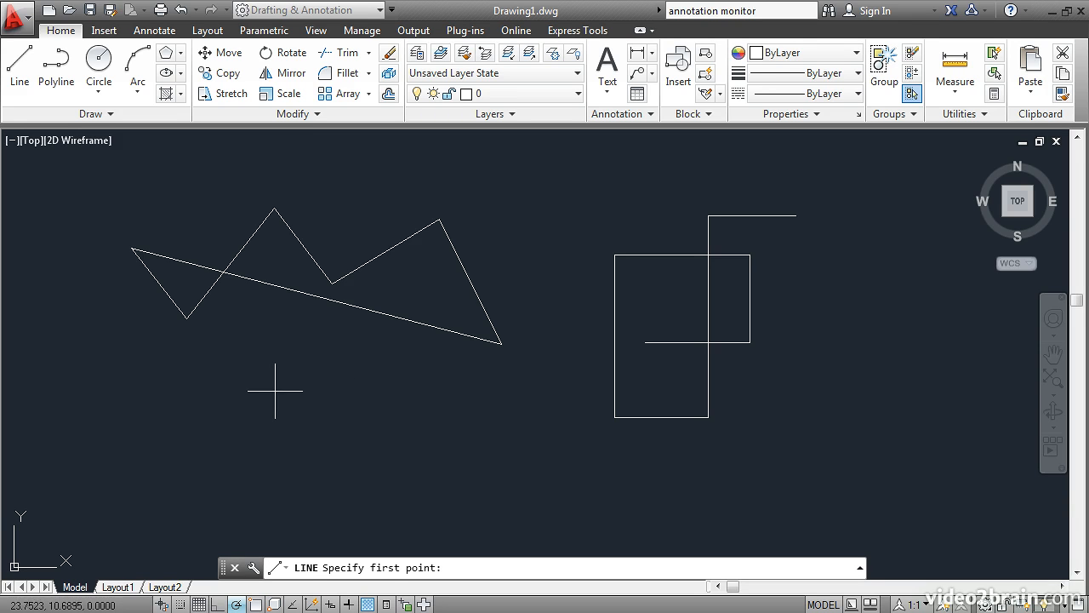
{"action": "left_click", "coordinate": [232, 425]}
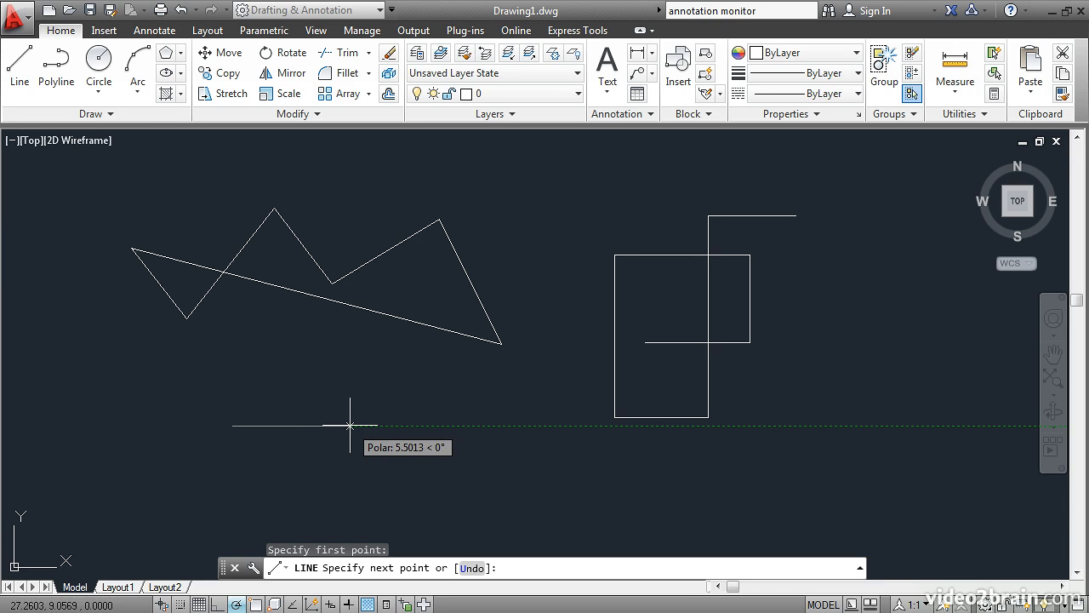
{"action": "left_click", "coordinate": [311, 426]}
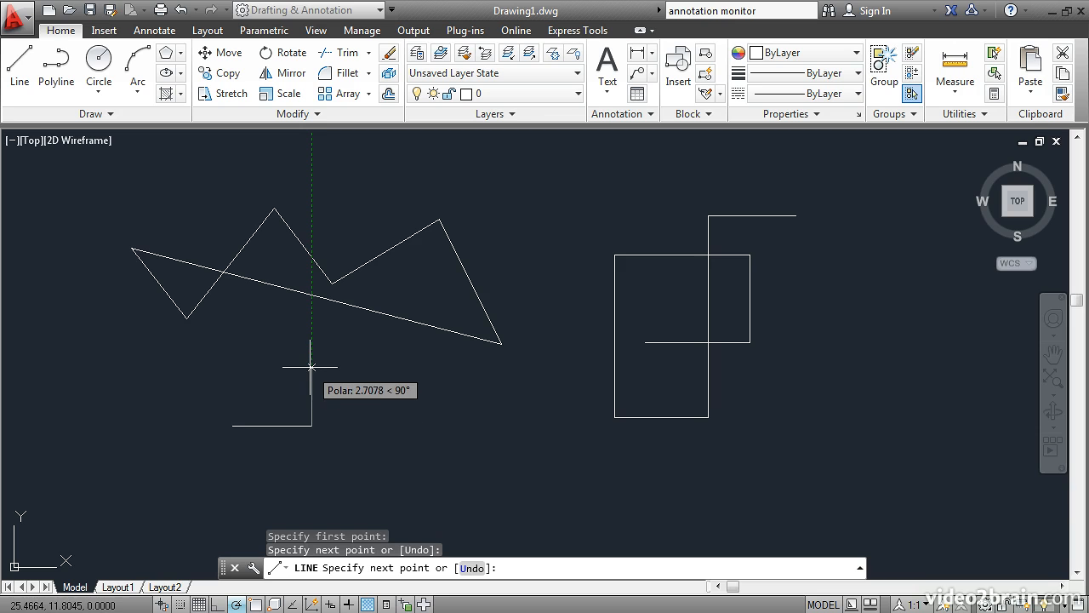
{"action": "left_click", "coordinate": [311, 367]}
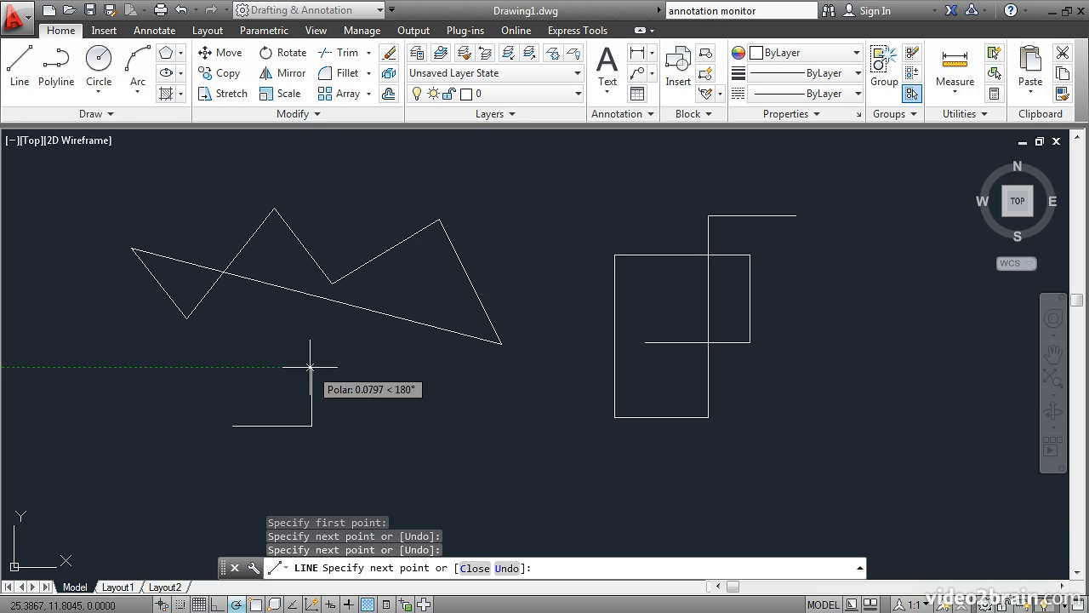
{"action": "left_click", "coordinate": [272, 327]}
{"action": "left_click", "coordinate": [272, 401]}
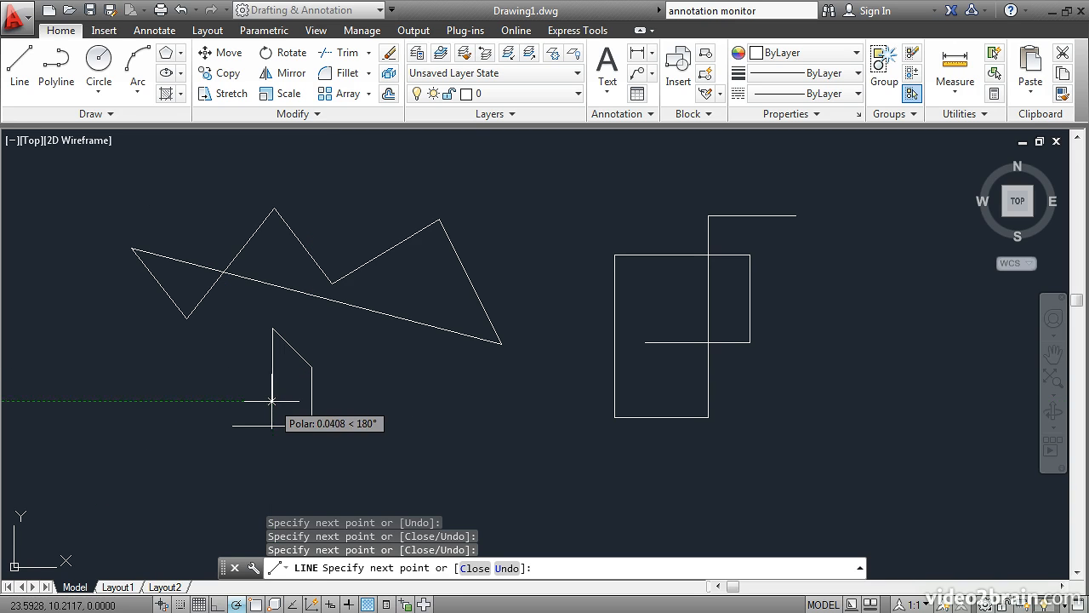
{"action": "left_click", "coordinate": [347, 400]}
{"action": "left_click", "coordinate": [295, 453]}
{"action": "left_click", "coordinate": [395, 453]}
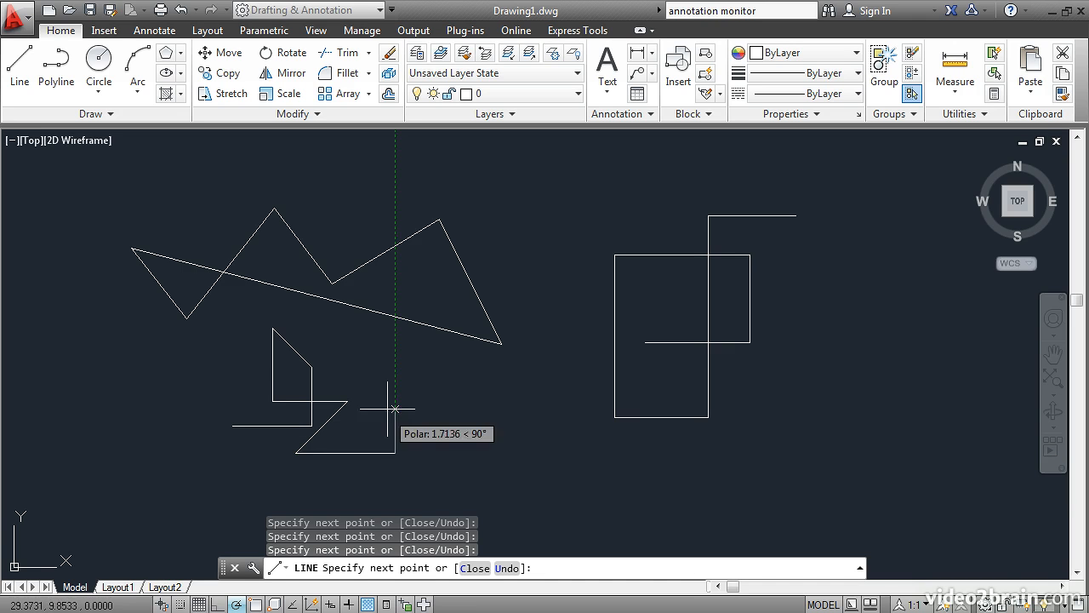
{"action": "left_click", "coordinate": [395, 369]}
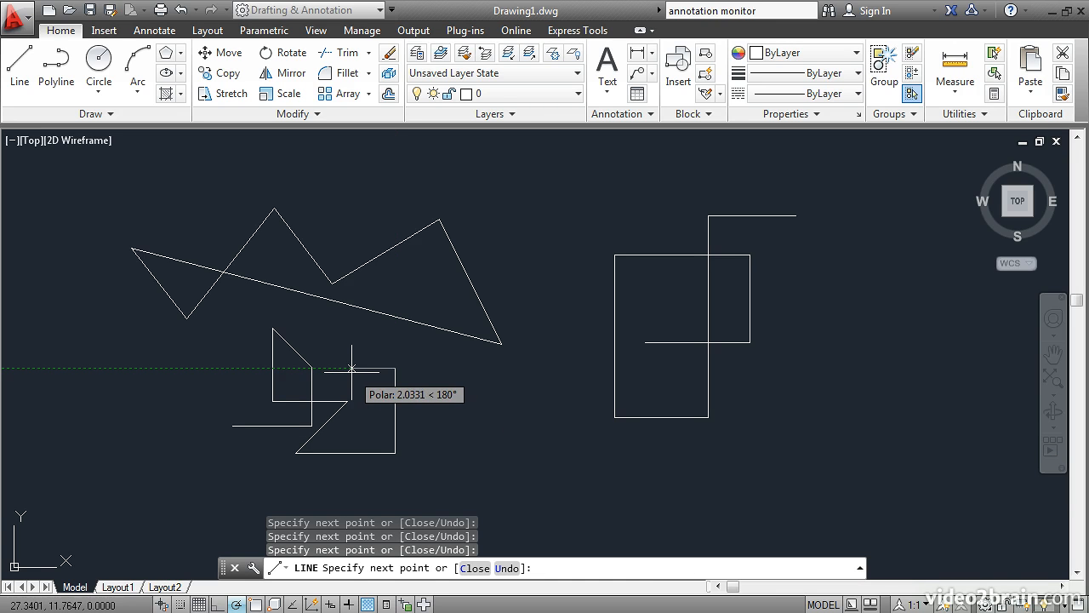
{"action": "key", "text": "Return"}
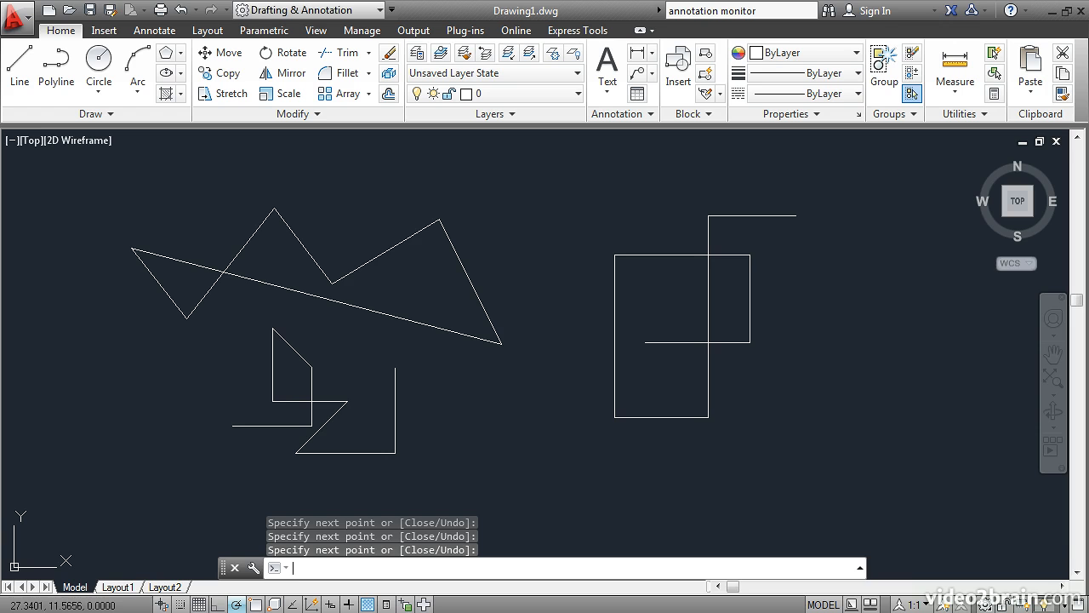
Step: With polar tracking off, start a line in the empty area right of the orthogonal shape and draw the first segment as @4<0
{"action": "middle_click_drag", "start_coordinate": [567, 355], "coordinate": [236, 358]}
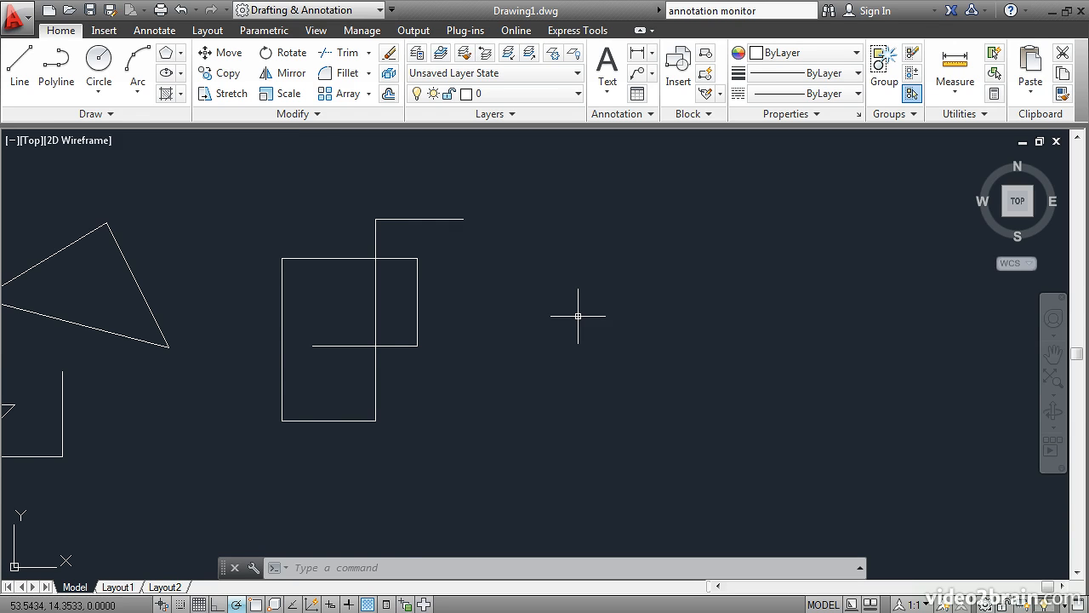
{"action": "type", "text": "l"}
{"action": "key", "text": "Return"}
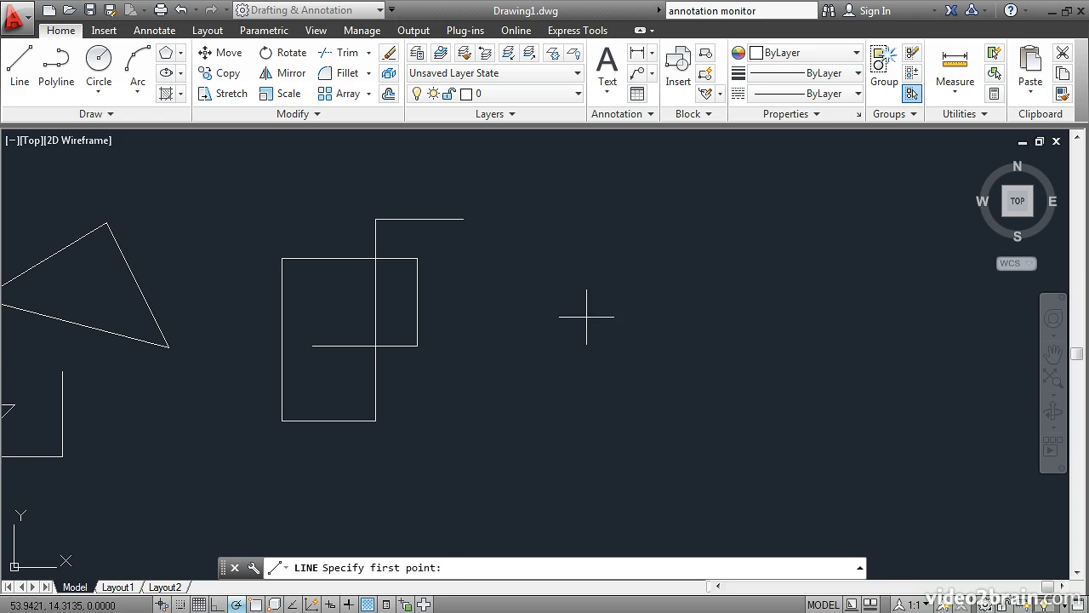
{"action": "left_click", "coordinate": [236, 603]}
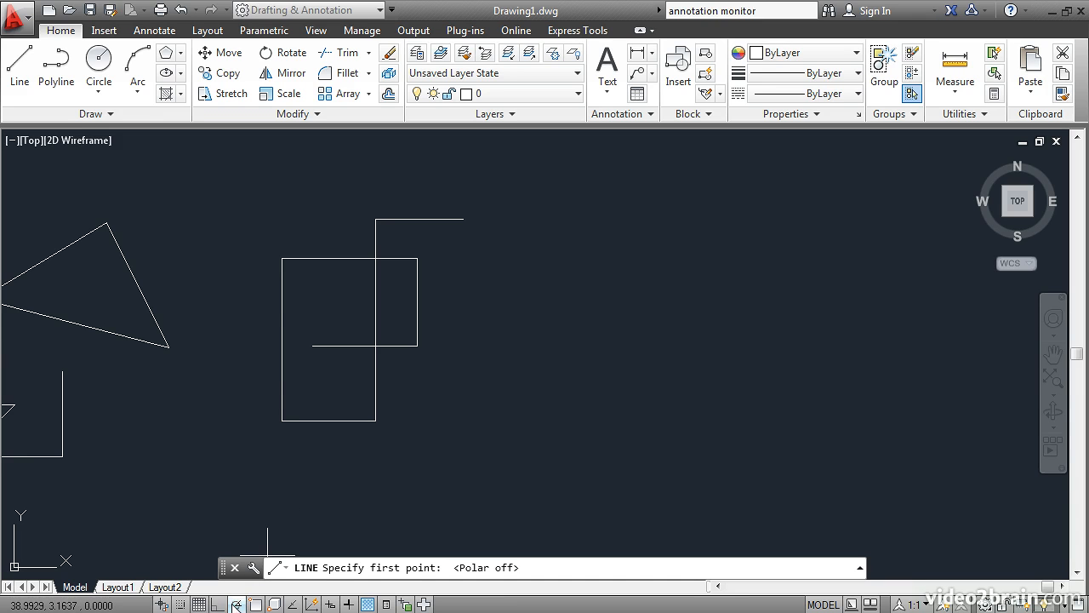
{"action": "left_click", "coordinate": [616, 334]}
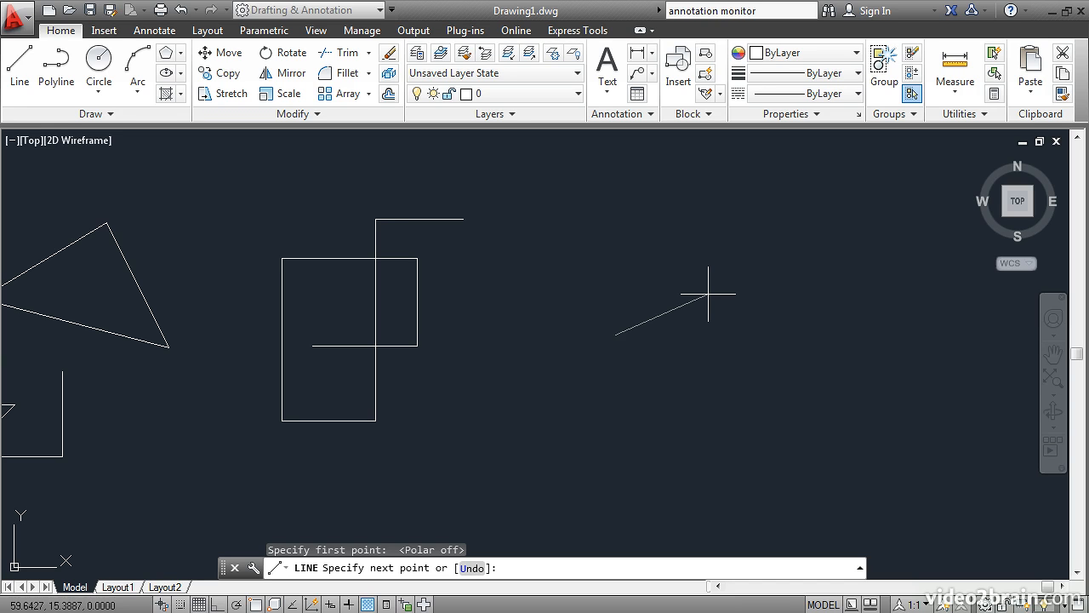
{"action": "type", "text": "@"}
{"action": "type", "text": "4"}
{"action": "type", "text": "<"}
{"action": "type", "text": "0"}
{"action": "key", "text": "Return"}
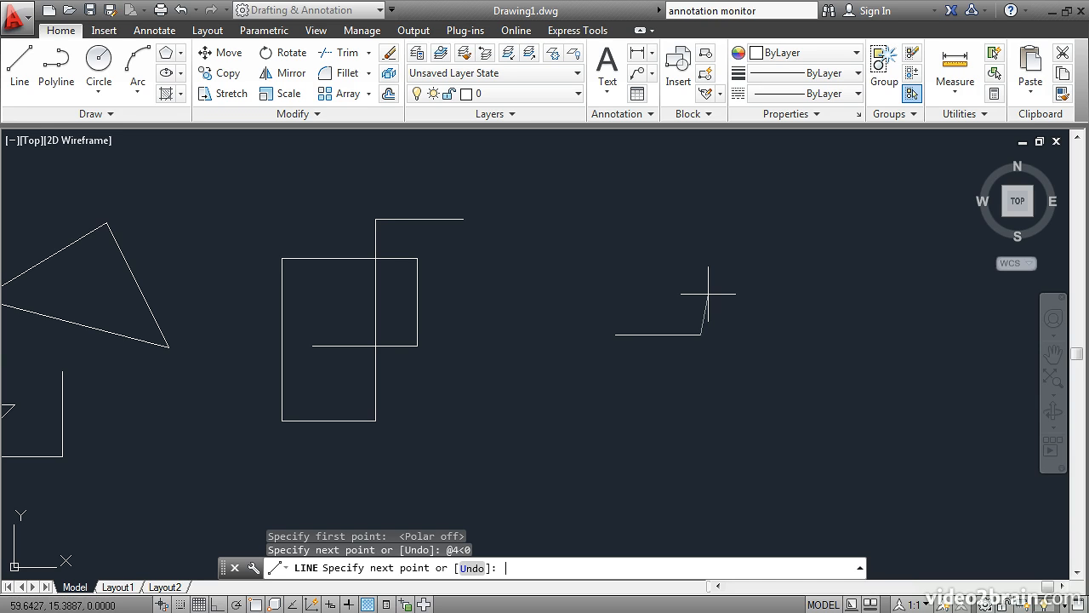
Step: Continue the line with a segment 3 units long at 30 degrees and one 5 units long at -45 degrees
{"action": "type", "text": "@3<30"}
{"action": "key", "text": "Return"}
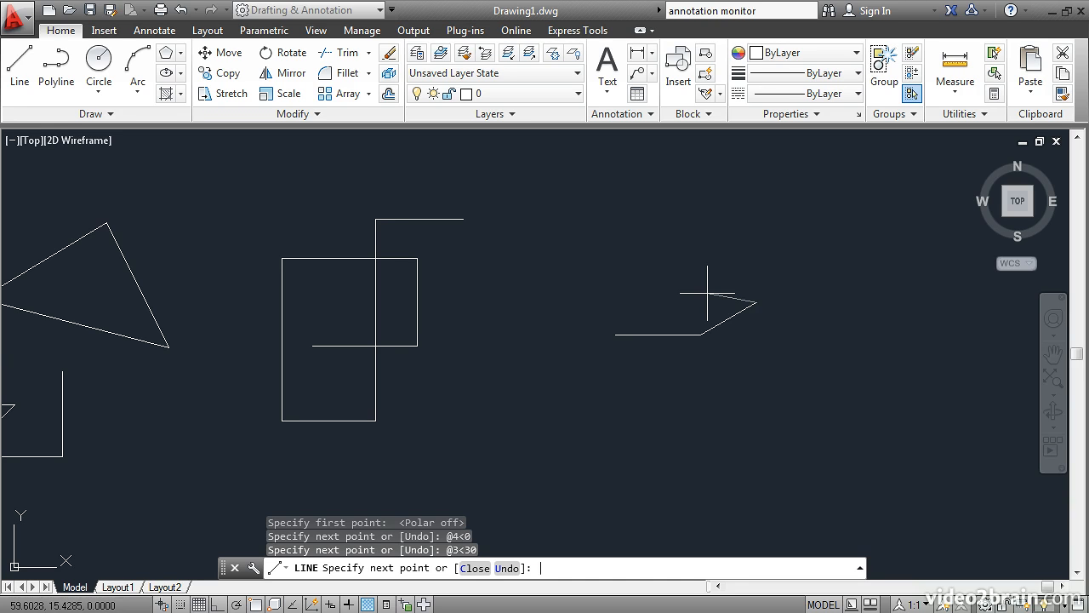
{"action": "type", "text": "@5<-45"}
{"action": "key", "text": "Return"}
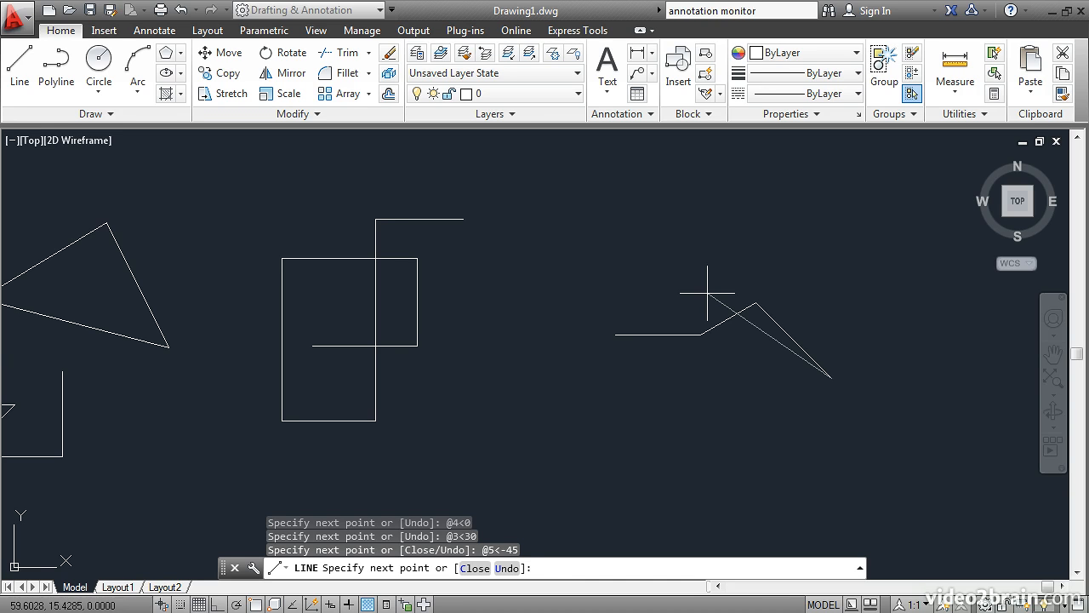
Step: Finish the open three-segment line and turn on Dynamic Input
{"action": "key", "text": "Return"}
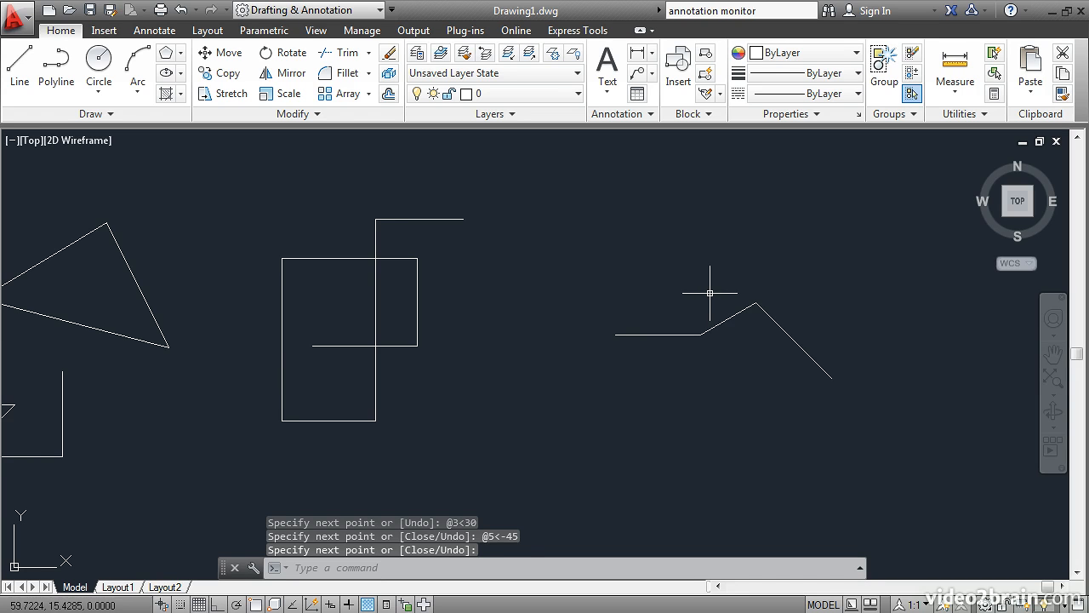
{"action": "left_click", "coordinate": [331, 603]}
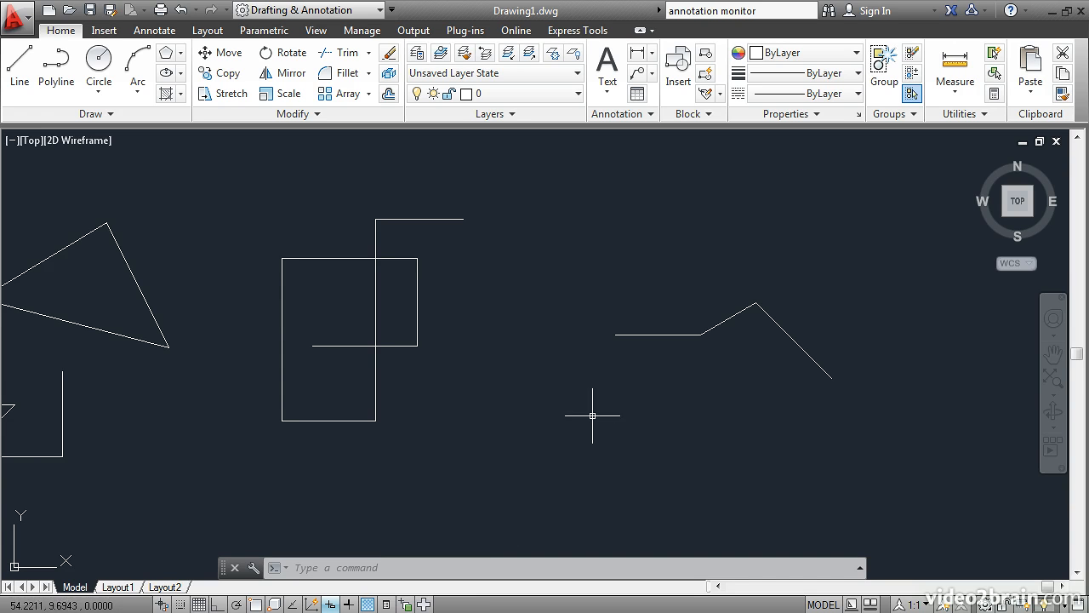
Step: Start a new line in the empty area right of the three-segment chain and draw its first segment 7 units long, rising rightward at 45 degrees
{"action": "middle_click_drag", "start_coordinate": [644, 399], "coordinate": [184, 398]}
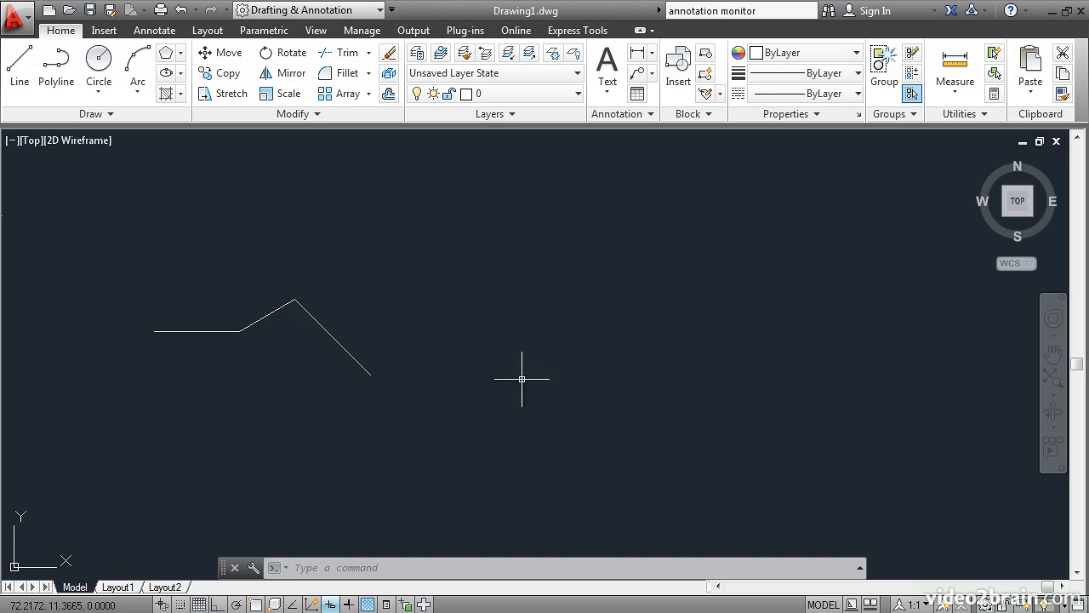
{"action": "left_click", "coordinate": [19, 79]}
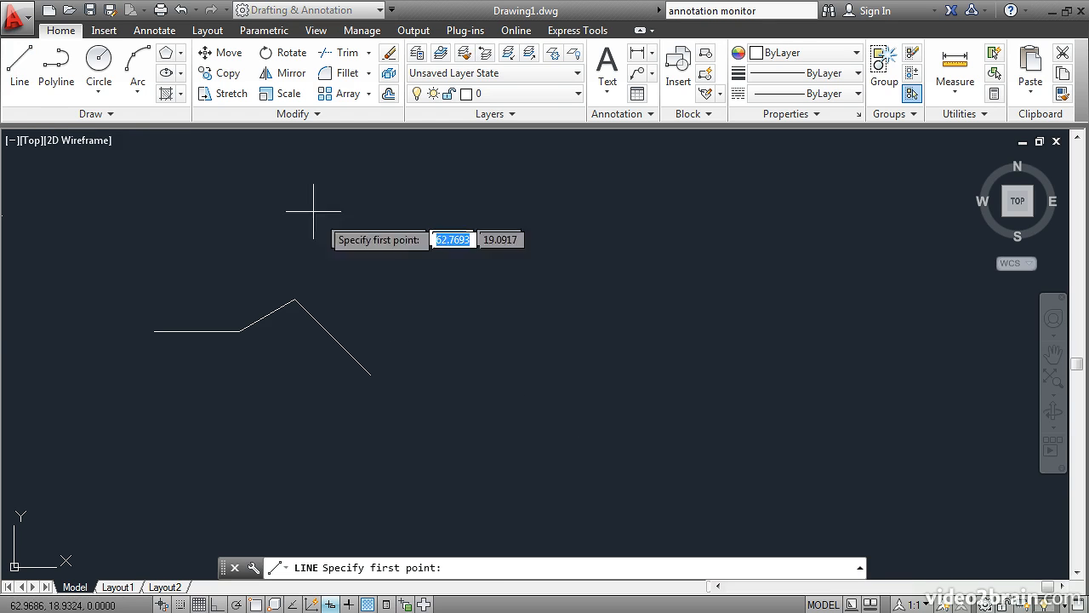
{"action": "left_click", "coordinate": [540, 337]}
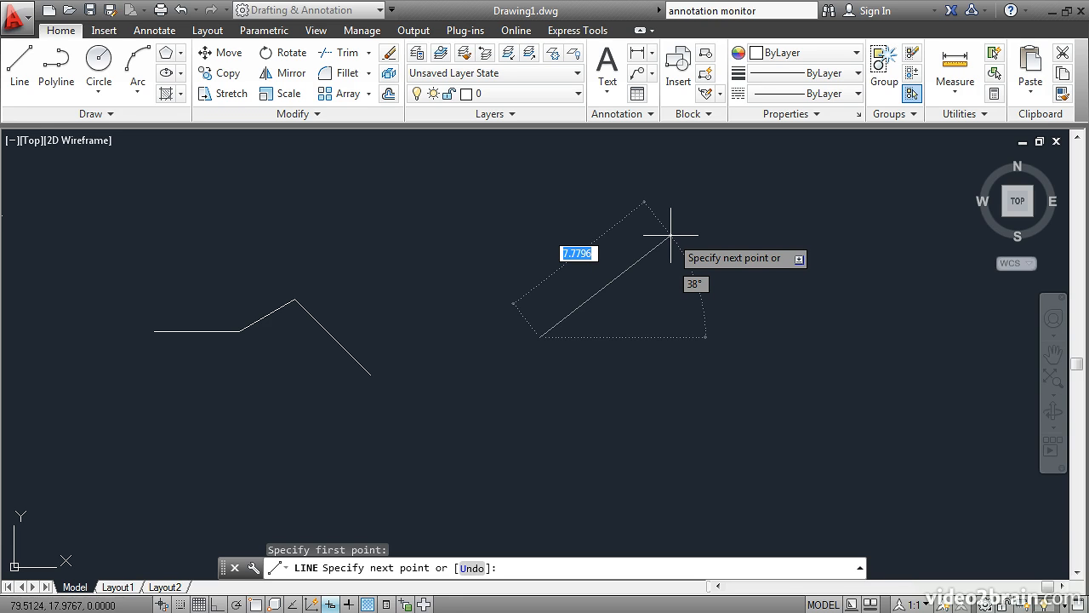
{"action": "type", "text": "7"}
{"action": "key", "text": "Tab"}
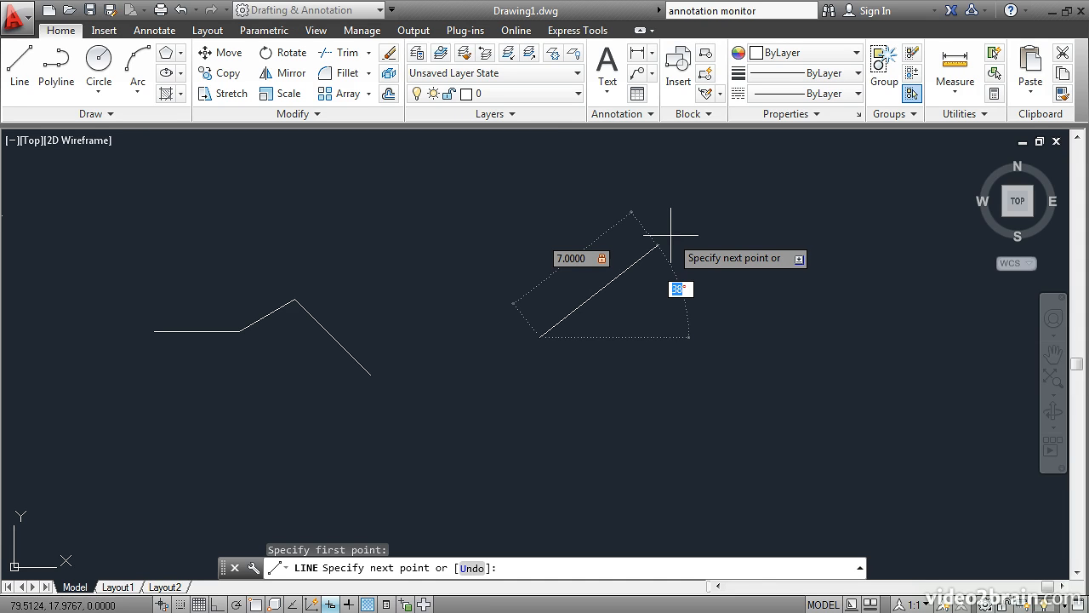
{"action": "type", "text": "45"}
{"action": "key", "text": "Return"}
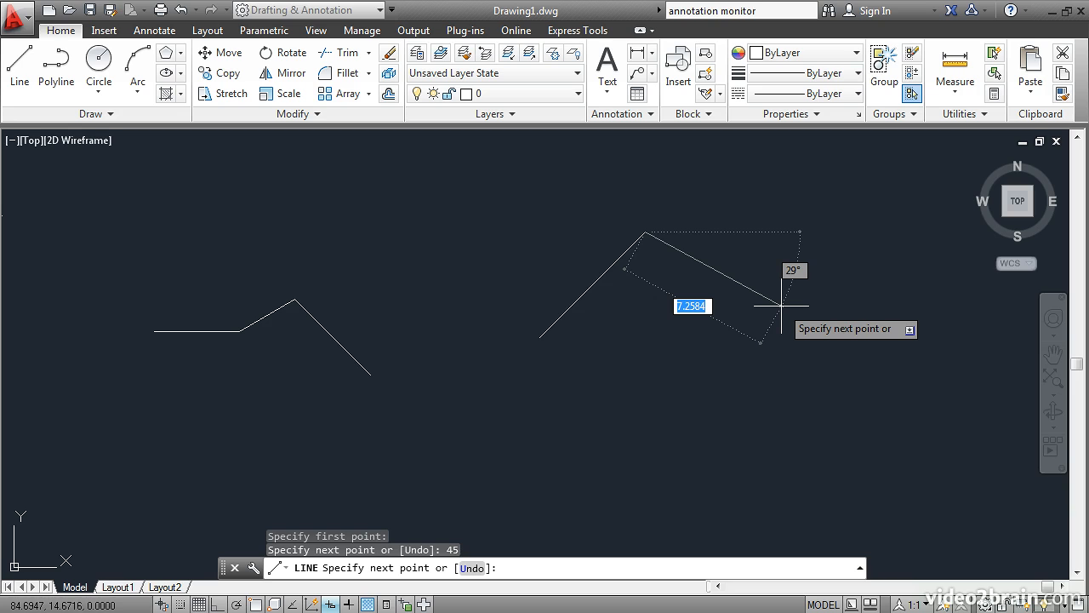
Step: Continue the line with a segment 8 units long, sloping down to the right at 30 degrees
{"action": "type", "text": "8"}
{"action": "key", "text": "Tab"}
{"action": "type", "text": "30"}
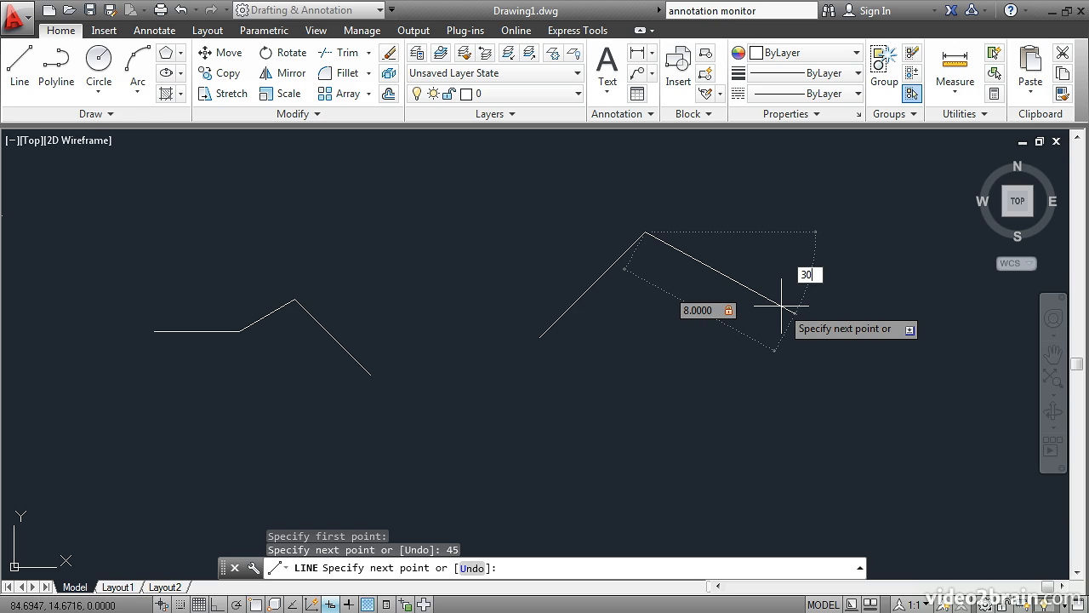
{"action": "key", "text": "Return"}
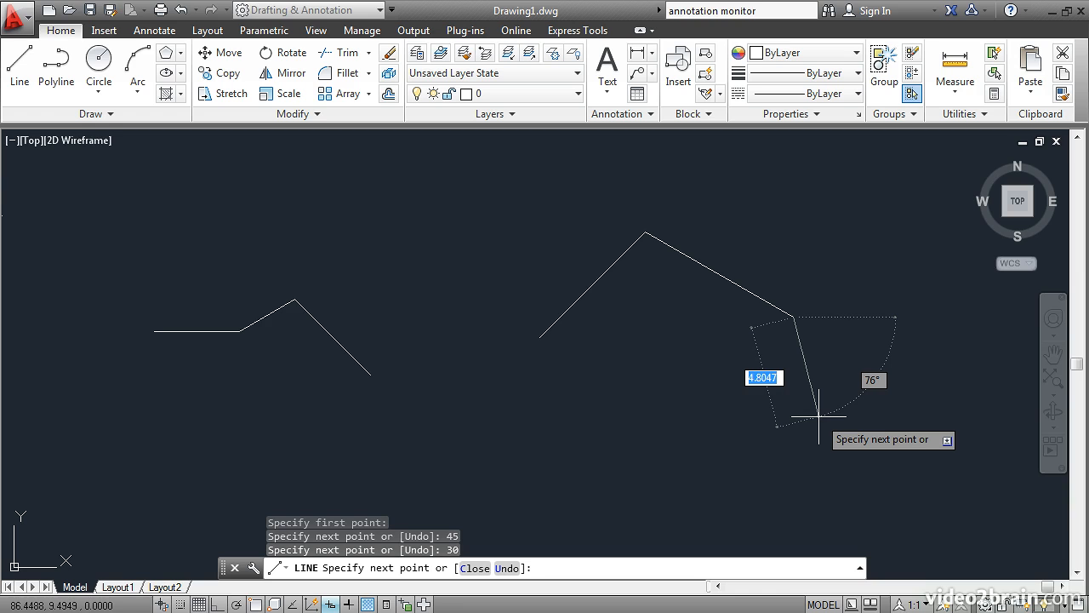
Step: Add a segment 4 units long straight down at 90 degrees and close the shape back to its start point
{"action": "type", "text": "4"}
{"action": "key", "text": "Tab"}
{"action": "type", "text": "90"}
{"action": "key", "text": "Return"}
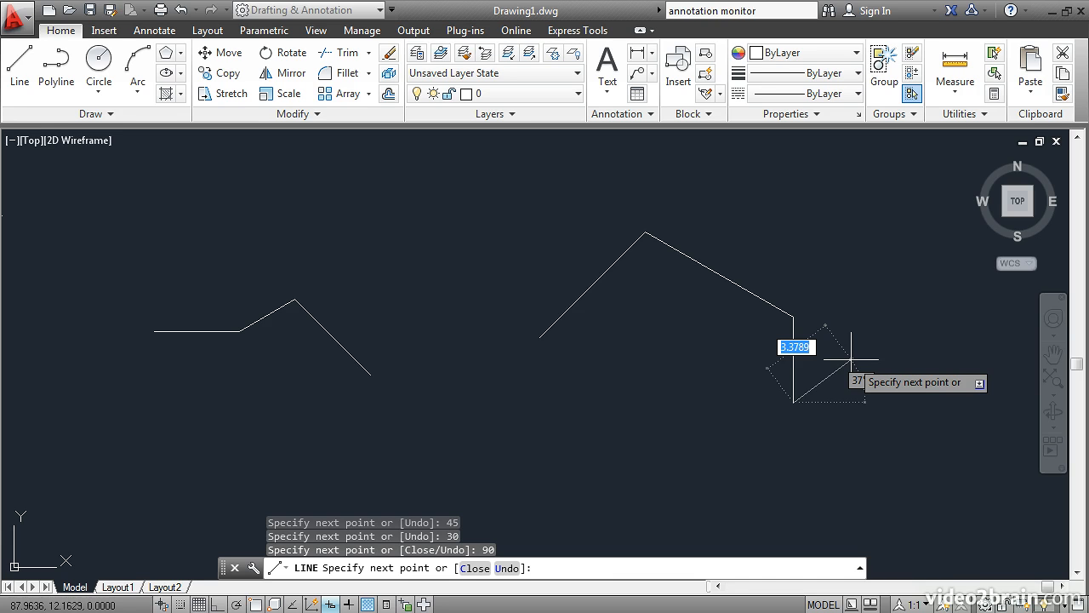
{"action": "key", "text": "Down"}
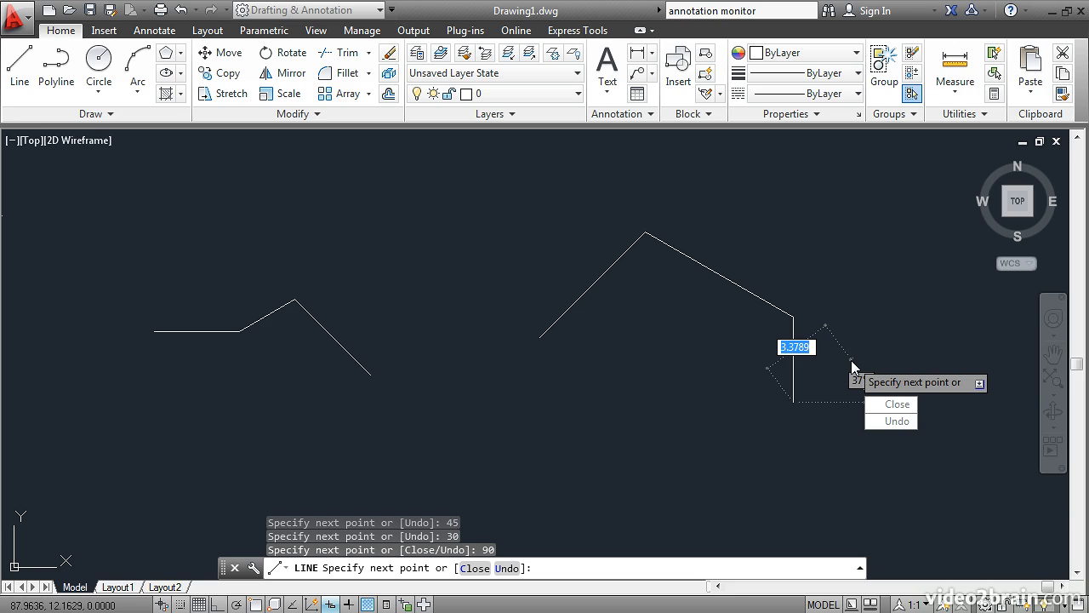
{"action": "left_click", "coordinate": [890, 405]}
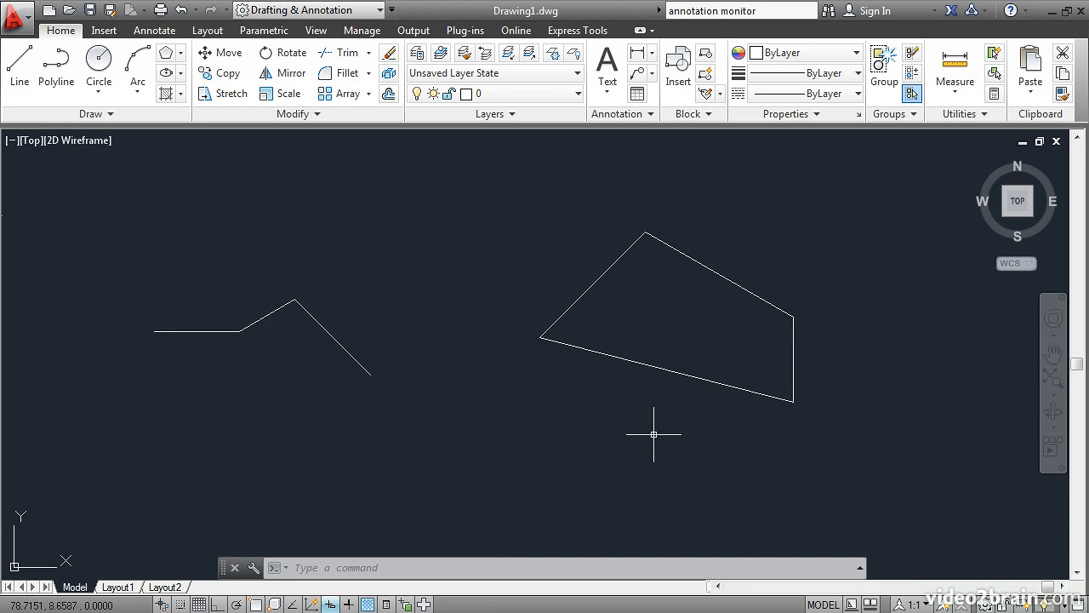